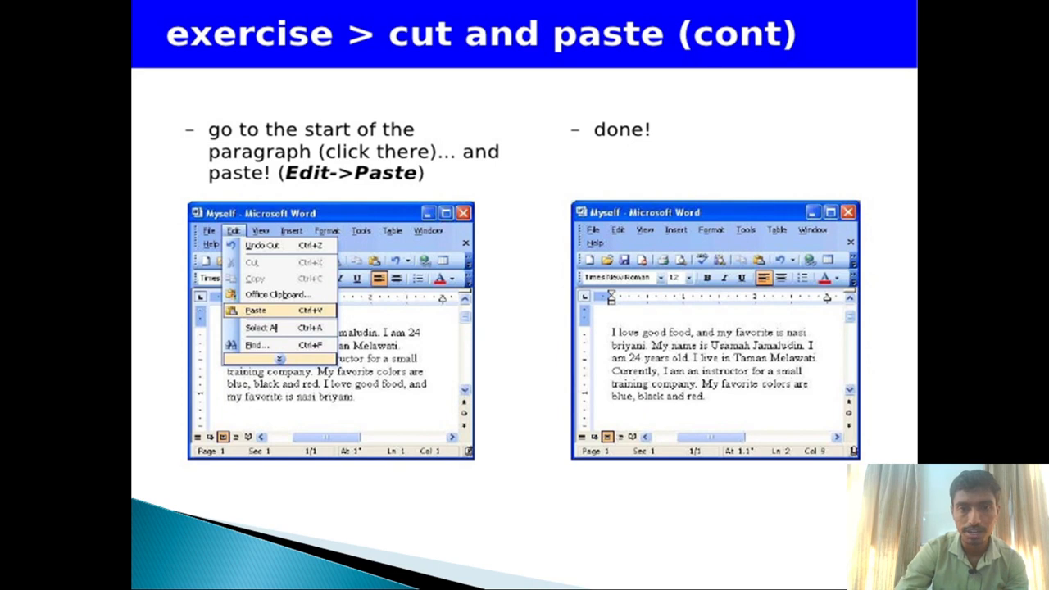
key(Right)
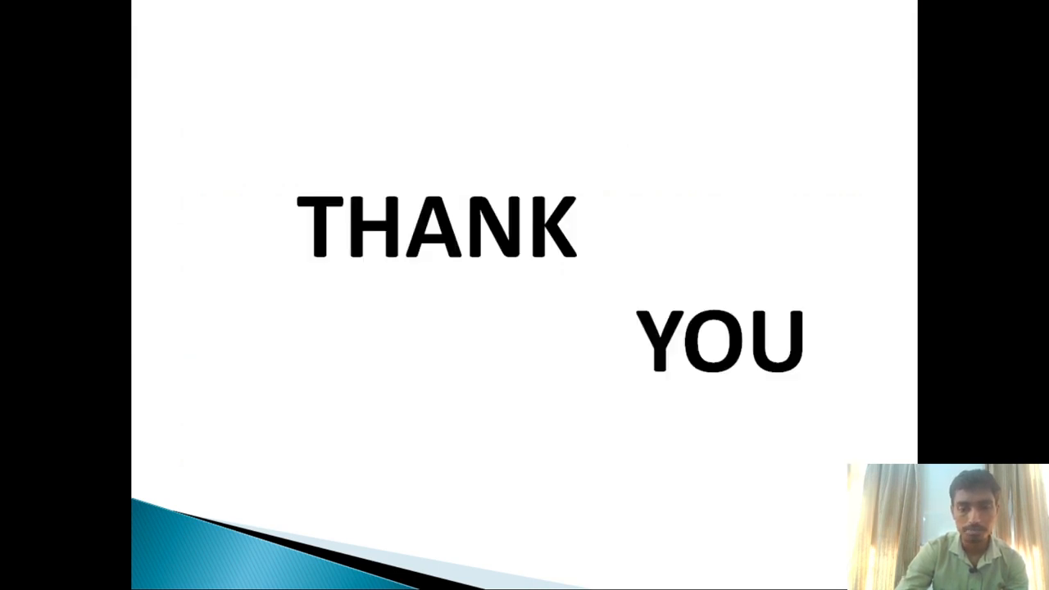
key(Left)
key(Left)
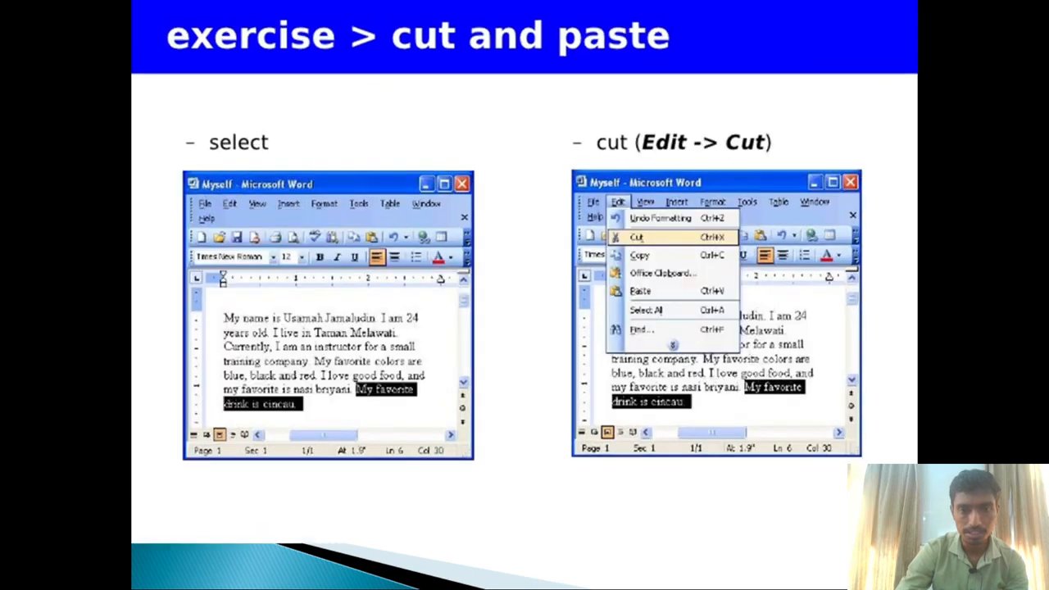
key(Left)
key(Left)
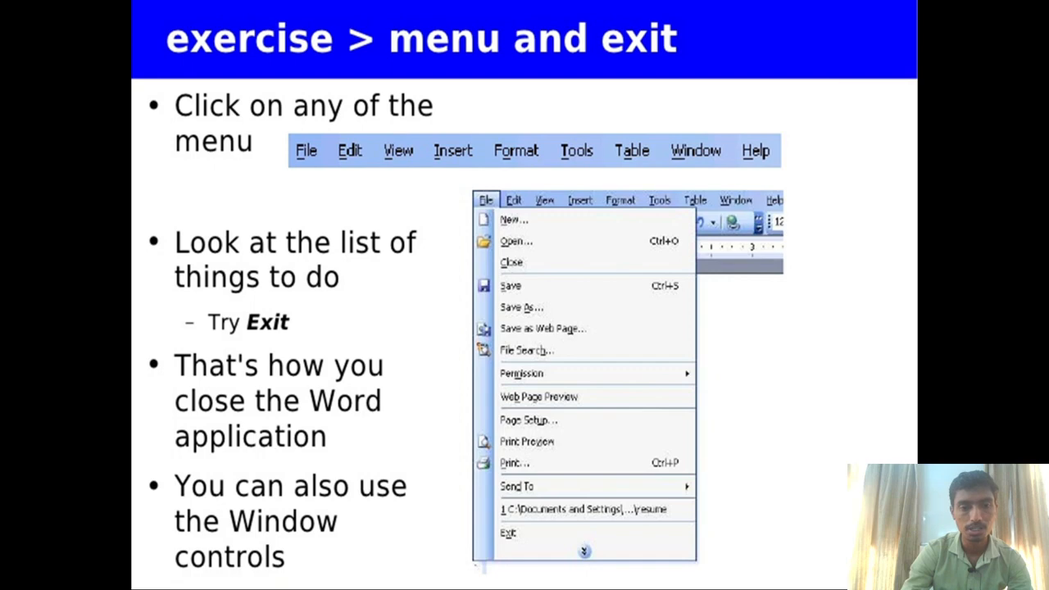
key(Right)
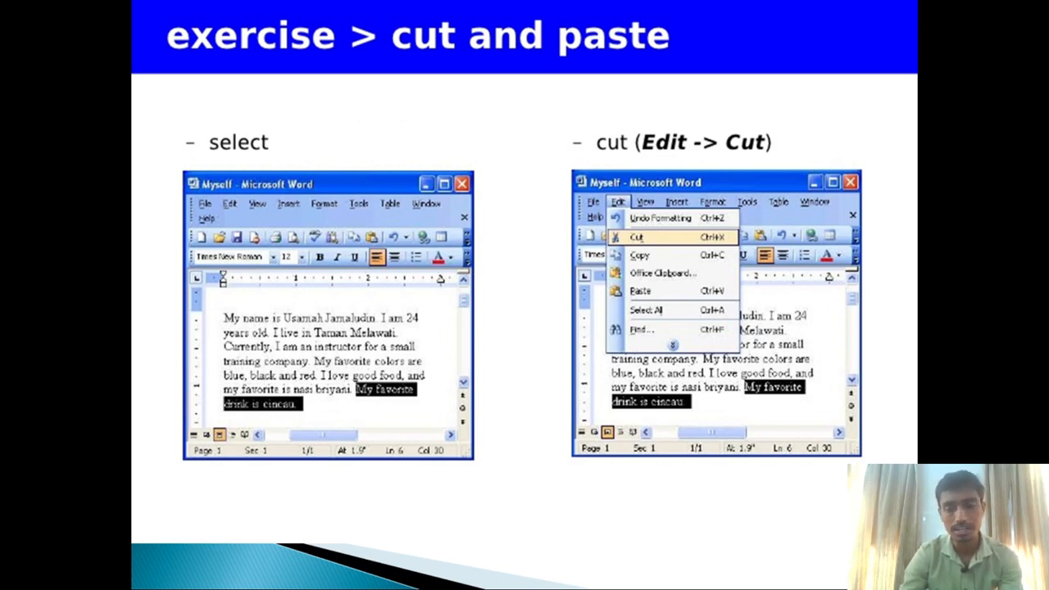
key(Right)
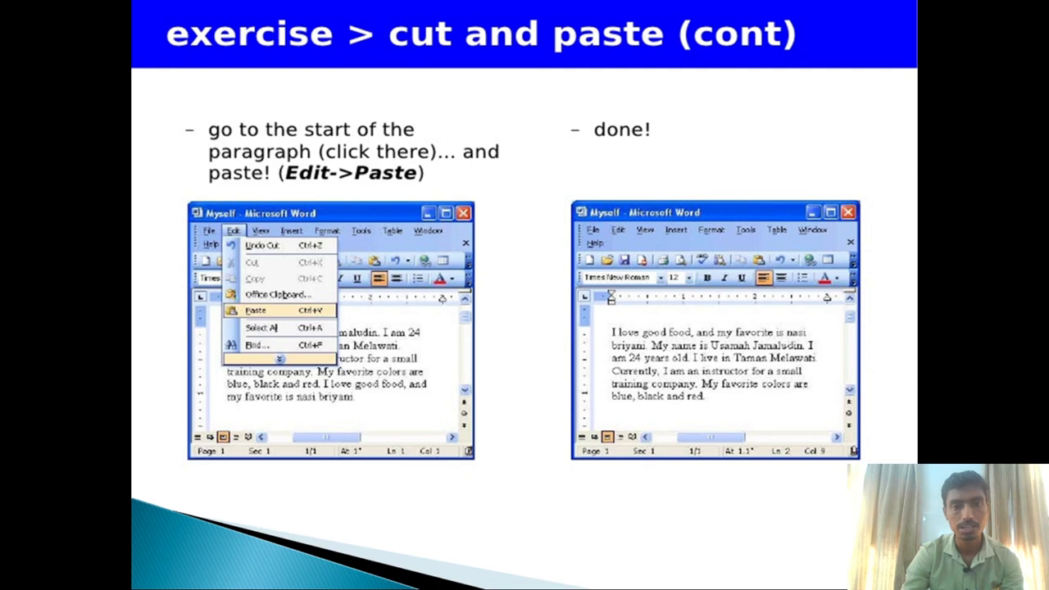
key(Right)
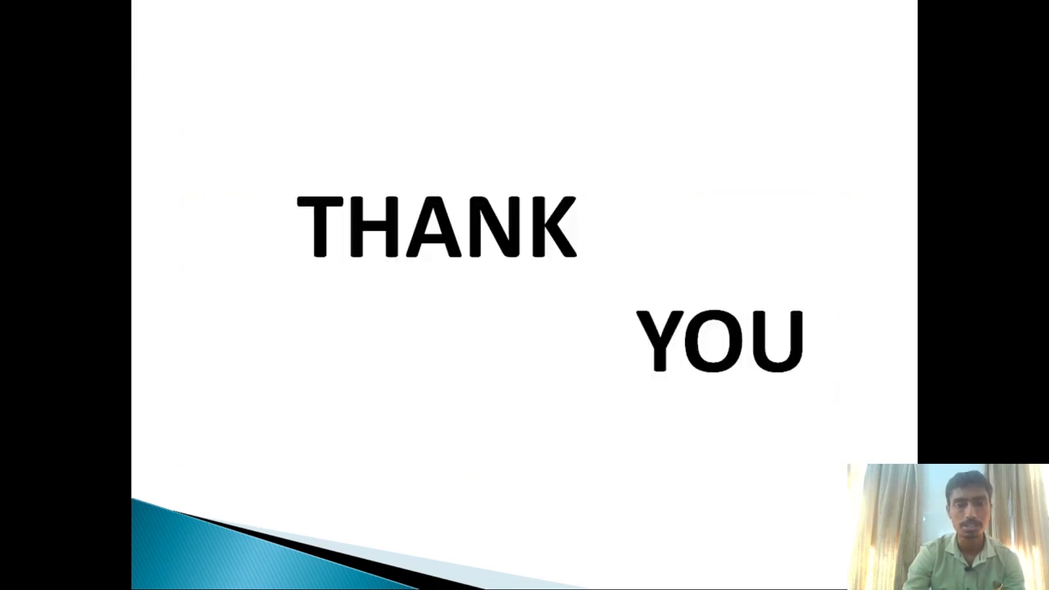